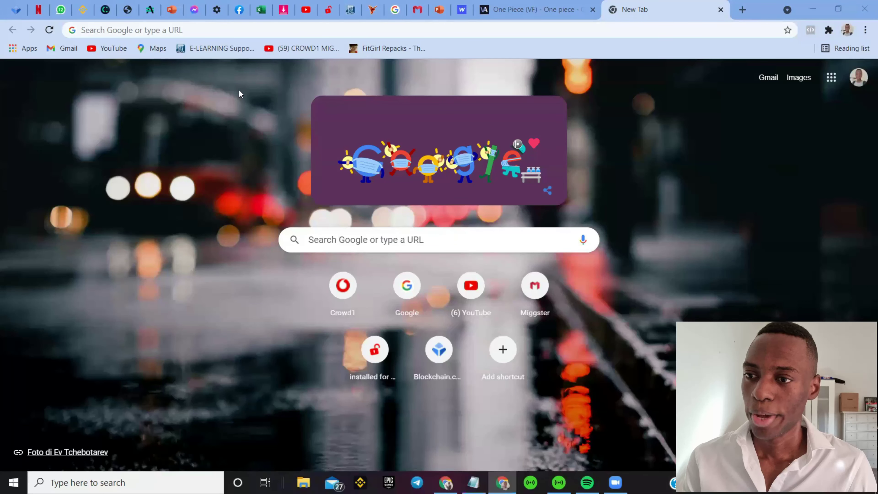
# Step: Reload the Gold Booker tab and sign in again with the captcha code to reach the dashboard
pyautogui.click(122, 12)
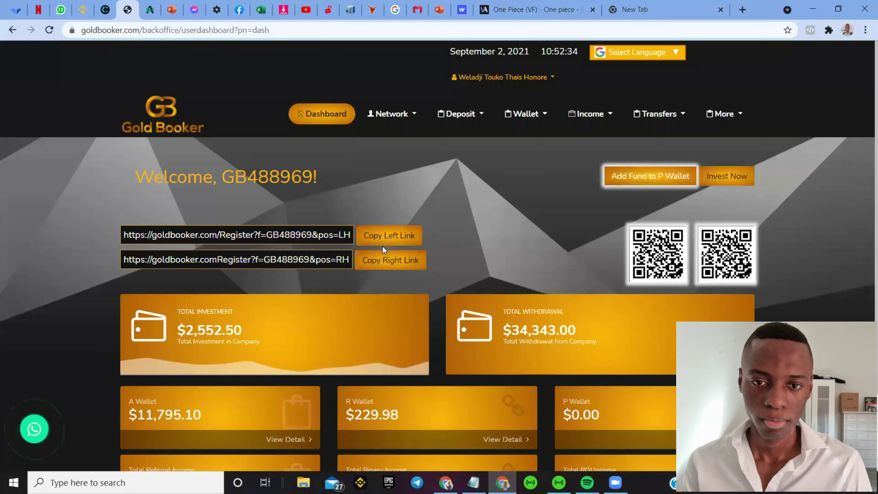
pyautogui.click(664, 178)
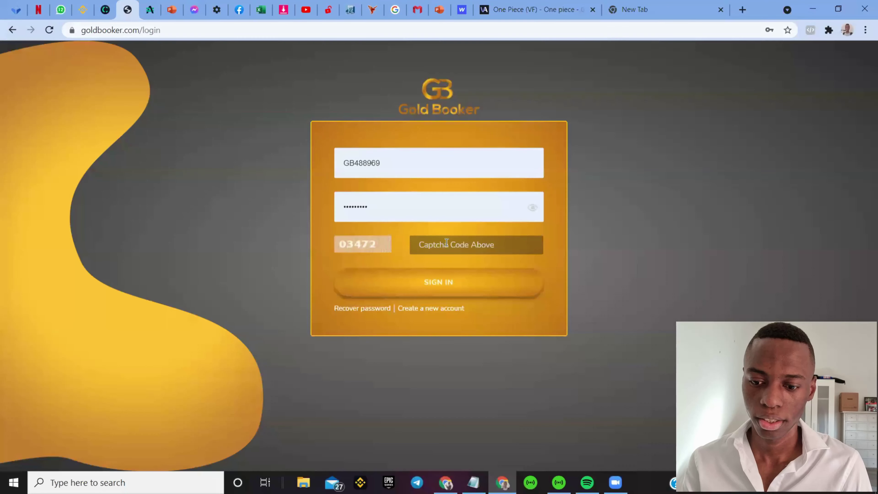
pyautogui.click(446, 242)
pyautogui.write('03472')
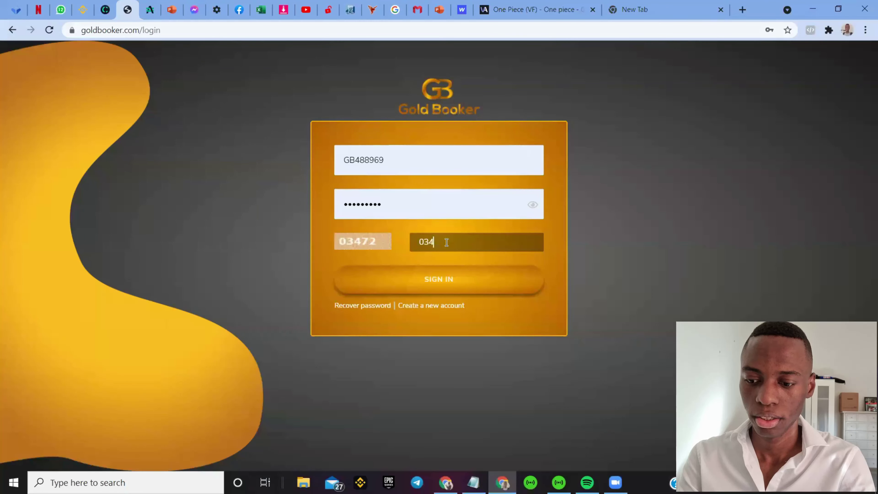
pyautogui.click(456, 272)
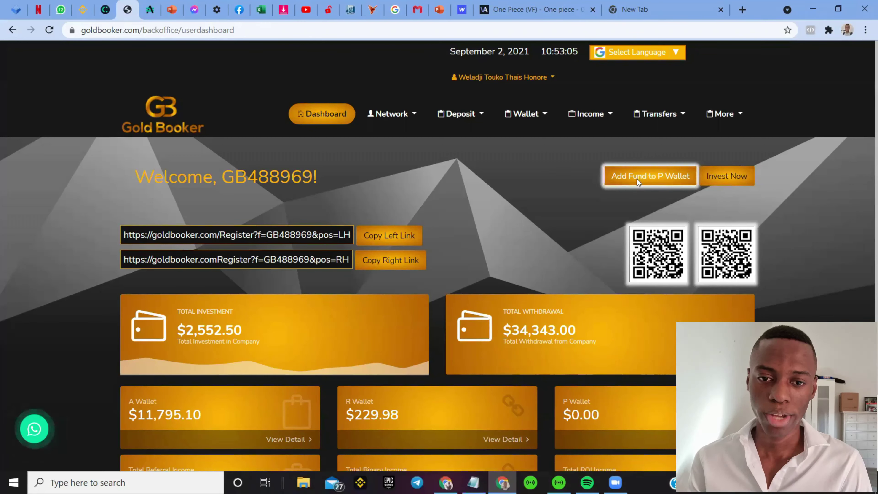
# Step: Open the Add Fund page for the P Wallet
pyautogui.click(666, 178)
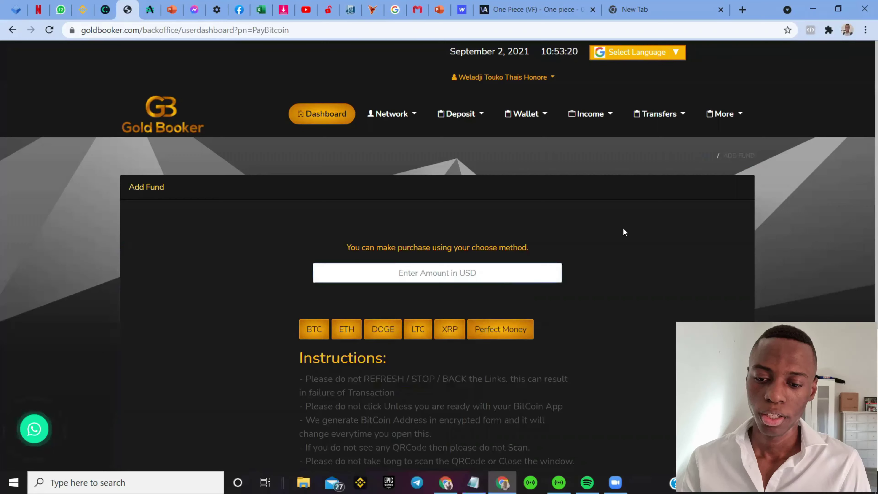
# Step: Enter 50 USD as the deposit amount and choose BTC as the payment method
pyautogui.write('50')
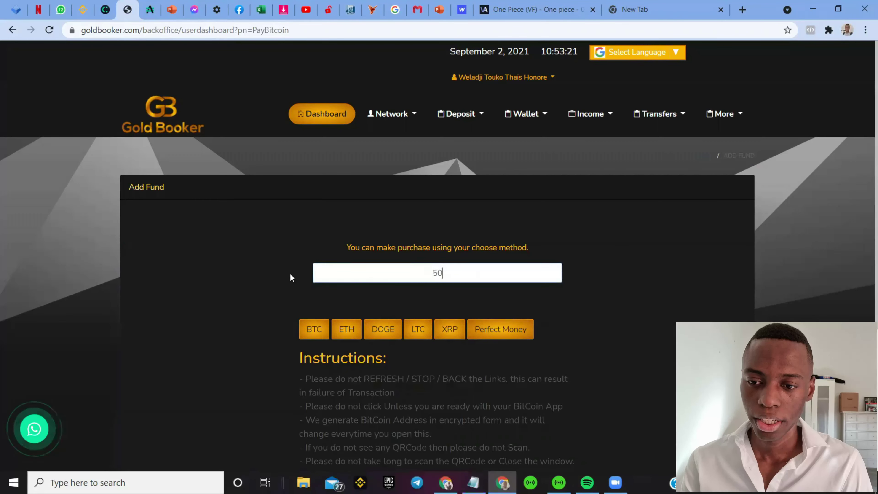
pyautogui.click(317, 325)
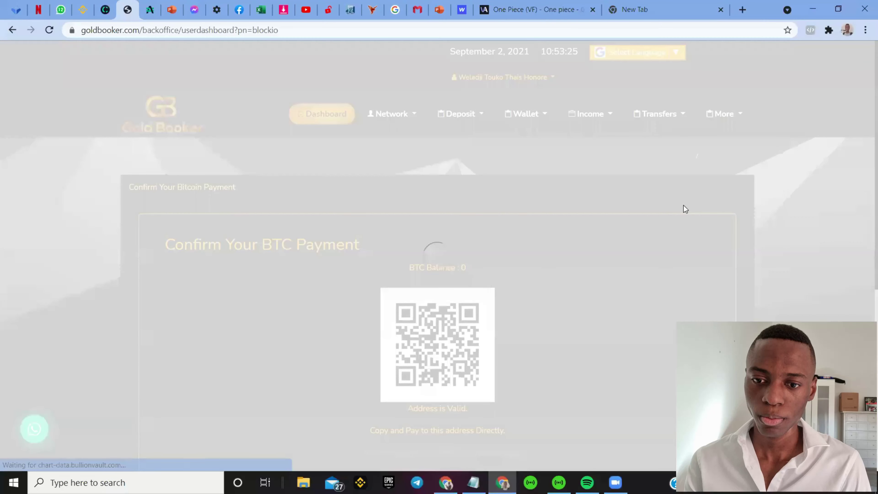
pyautogui.scroll(-2, 683, 205)
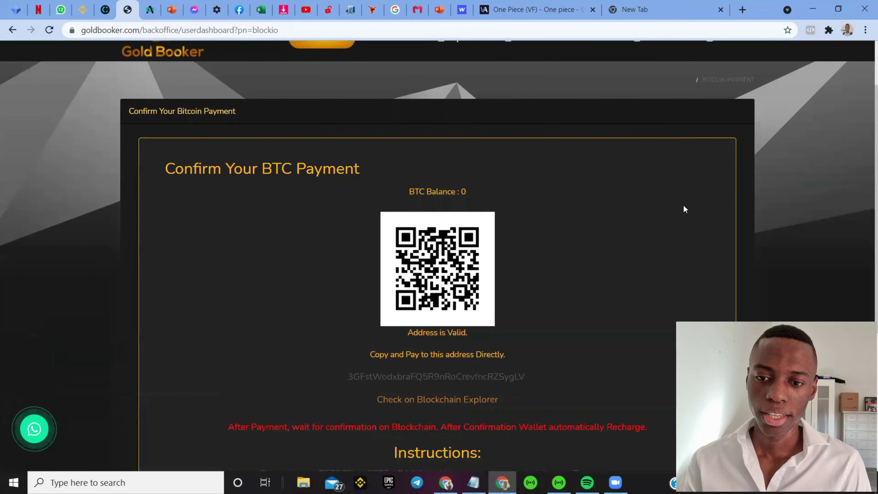
pyautogui.scroll(2, 576, 198)
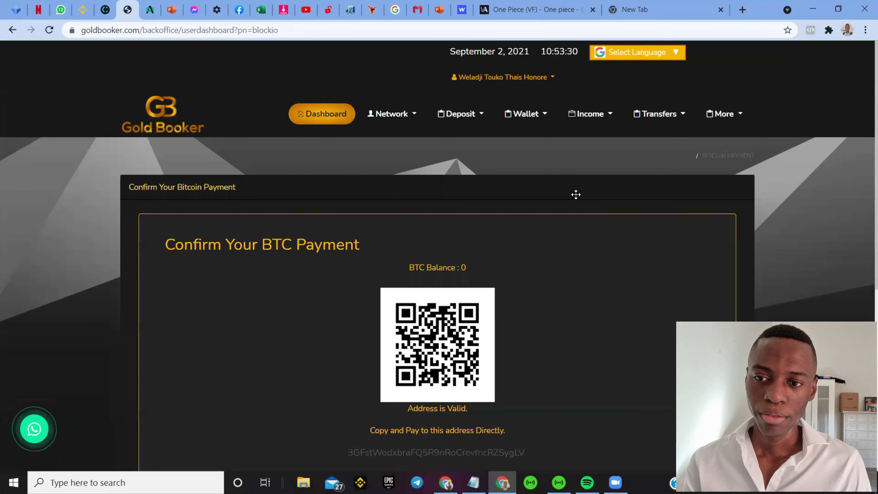
pyautogui.scroll(-2, 532, 352)
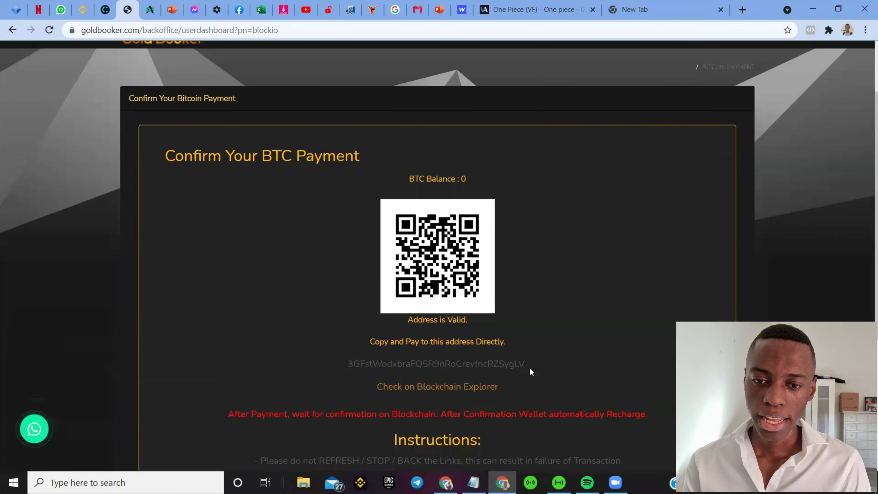
# Step: Select the Bitcoin deposit address on the Confirm Your BTC Payment page, glancing at Blockchain.com
pyautogui.doubleClick(342, 365)
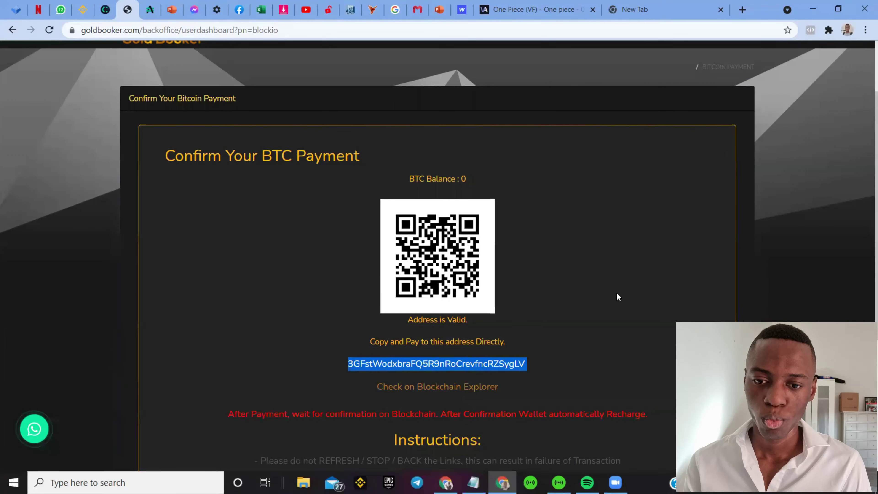
pyautogui.click(617, 294)
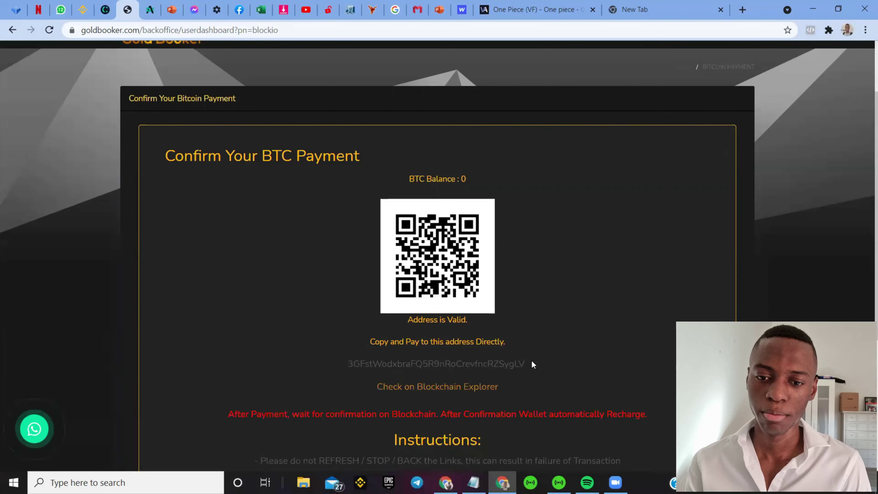
pyautogui.moveTo(527, 364); pyautogui.dragTo(381, 368)
pyautogui.doubleClick(381, 368)
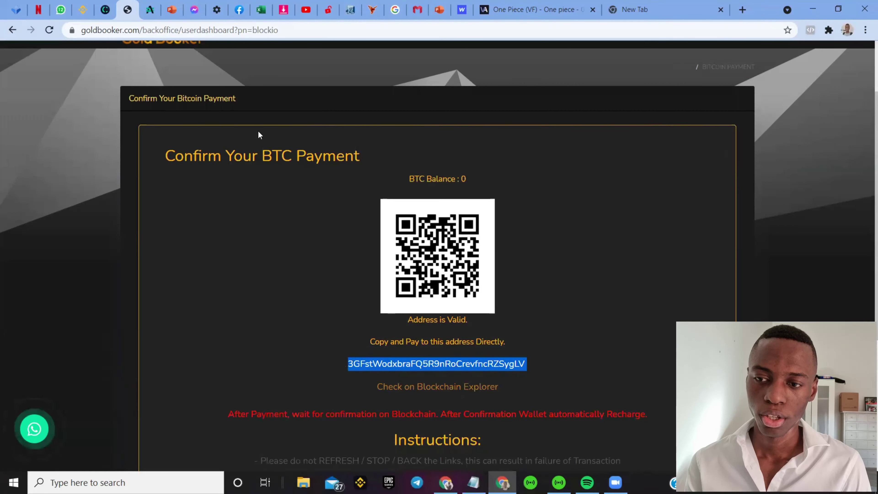
pyautogui.click(15, 10)
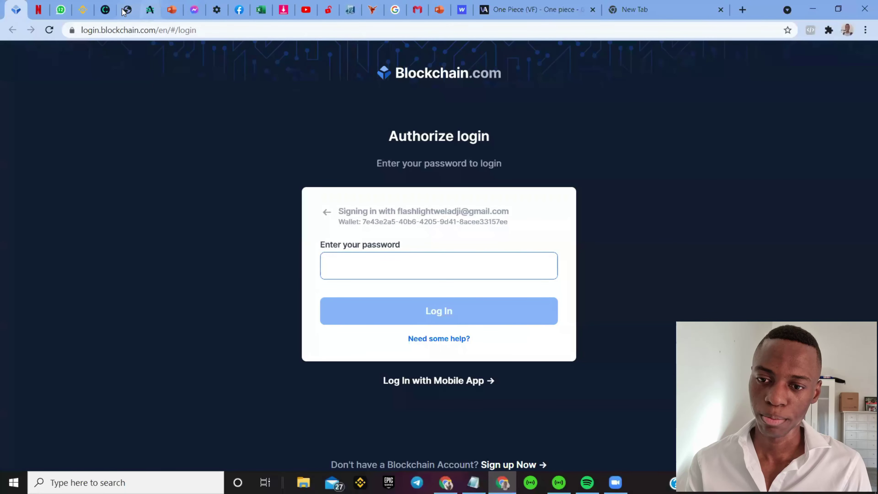
pyautogui.click(124, 10)
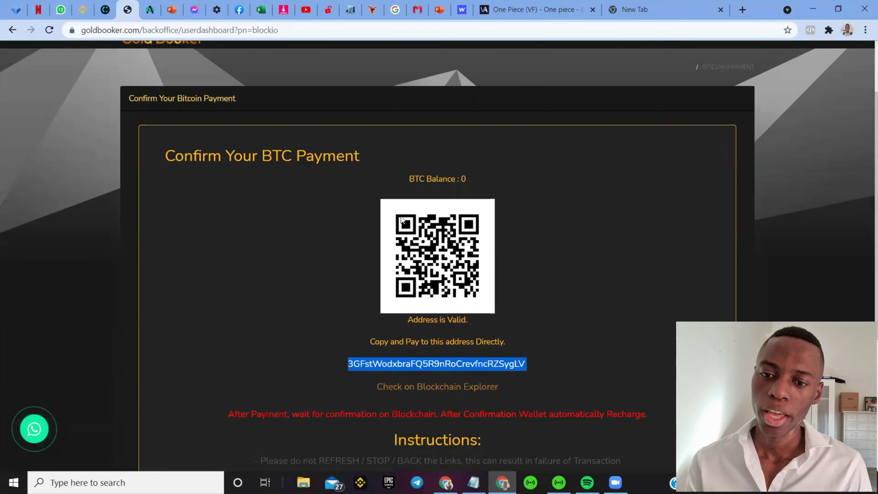
pyautogui.click(484, 320)
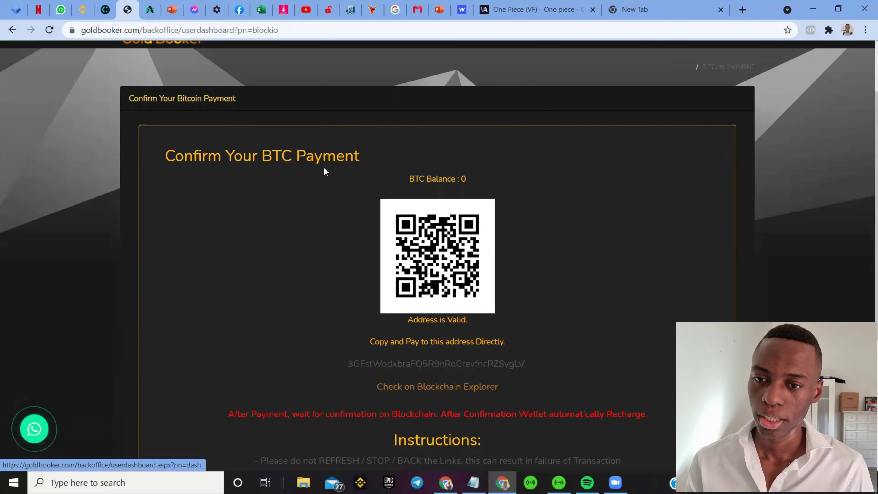
pyautogui.scroll(3, 325, 170)
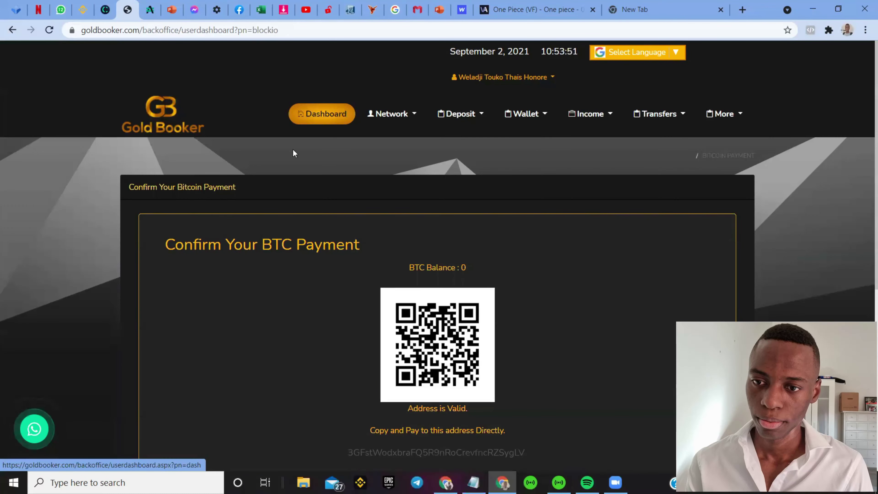
# Step: Leave the Confirm Your BTC Payment page via Dashboard in the top navigation menu
pyautogui.click(320, 116)
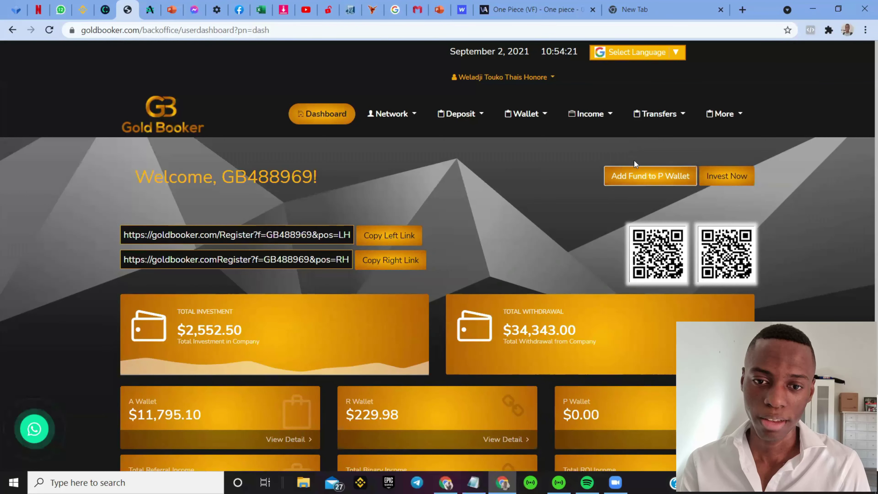
# Step: Start a 500 USD P Wallet deposit paid with BTC, opening a CoinPayments checkout
pyautogui.click(639, 177)
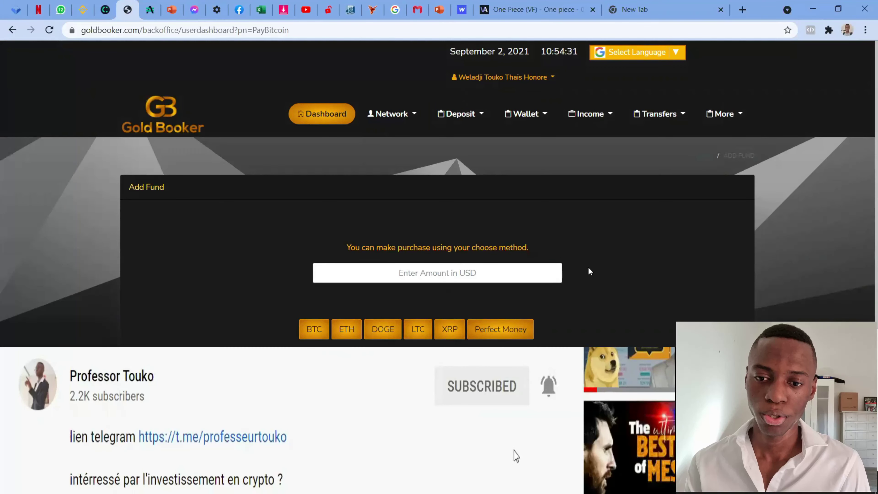
pyautogui.click(452, 268)
pyautogui.write('500')
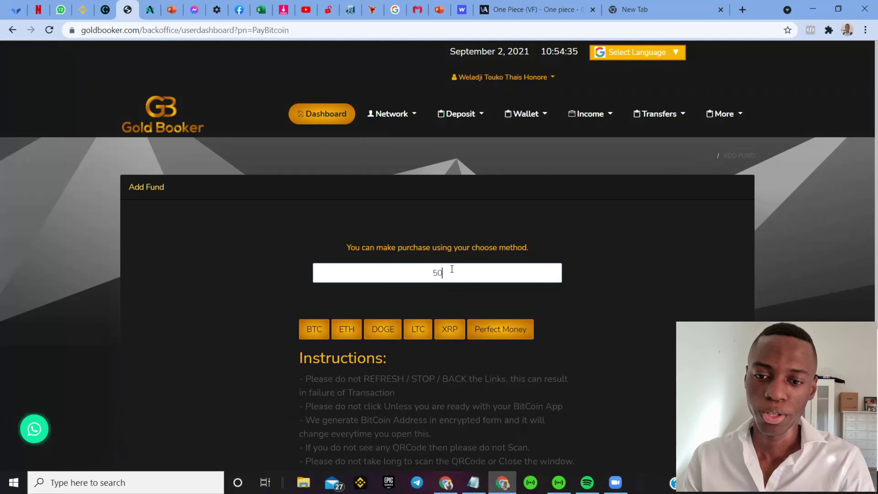
pyautogui.click(312, 329)
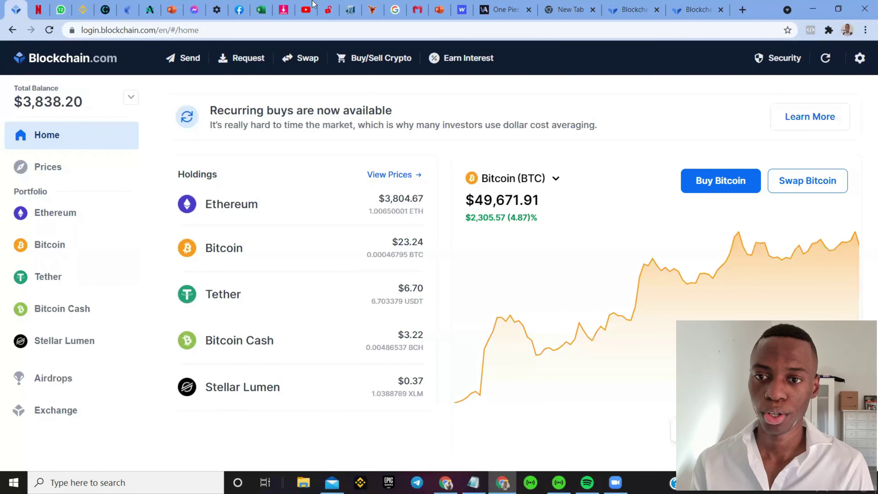
# Step: Begin a Bitcoin send in Blockchain.com with the copied CoinPayments checkout address as destination
pyautogui.click(187, 58)
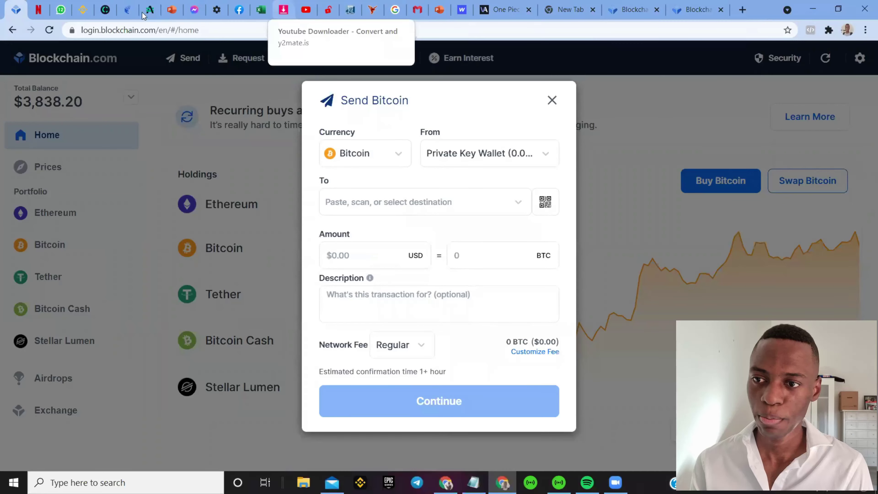
pyautogui.click(128, 10)
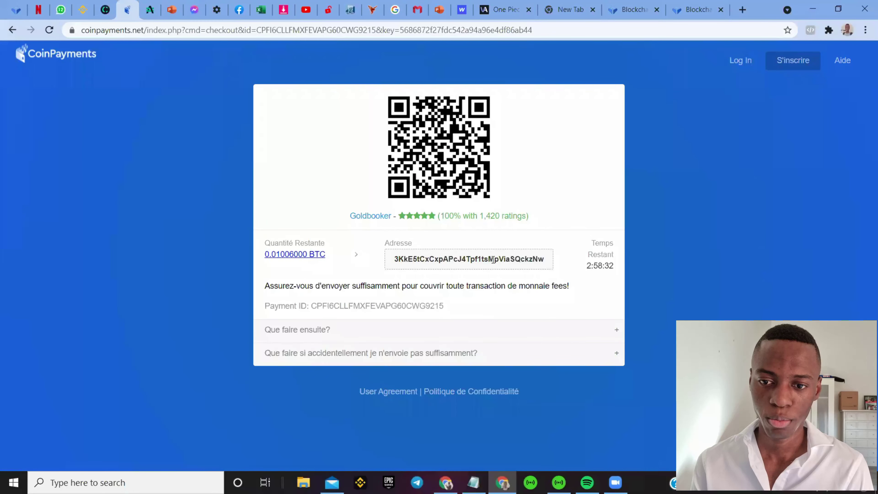
pyautogui.moveTo(373, 263); pyautogui.dragTo(381, 263)
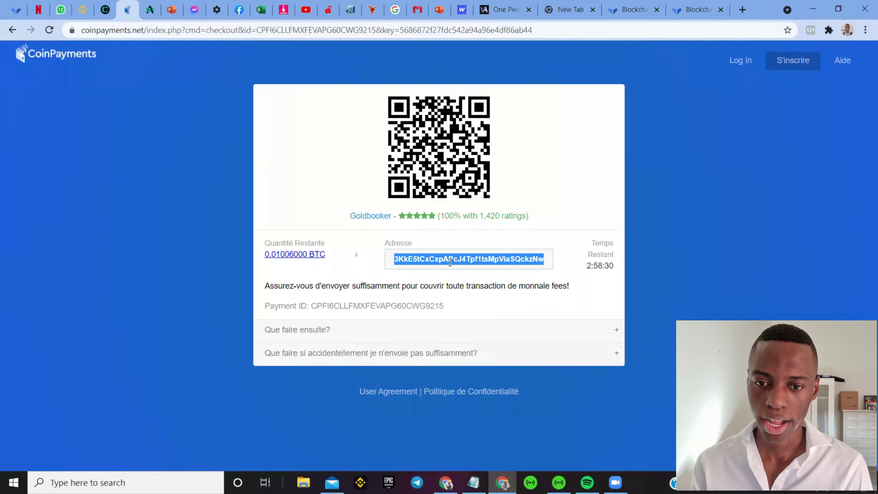
pyautogui.rightClick(459, 262)
pyautogui.click(478, 273)
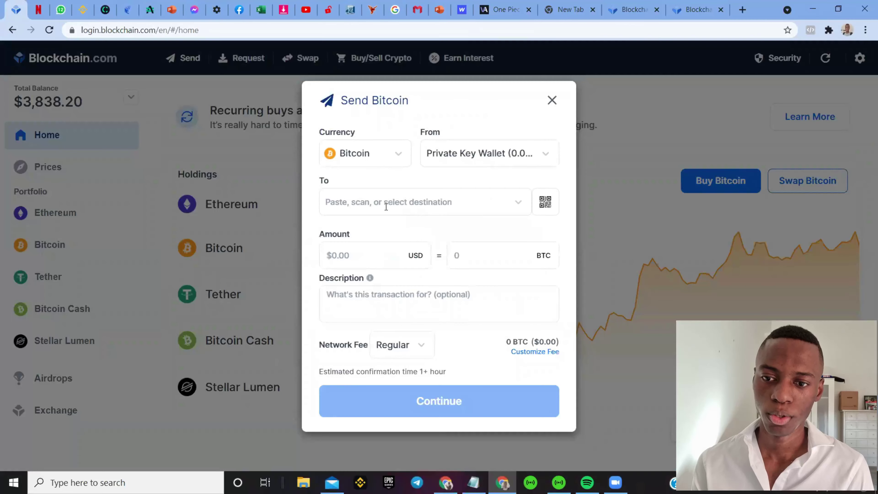
pyautogui.click(387, 204)
pyautogui.hotkey('ctrl', 'v')
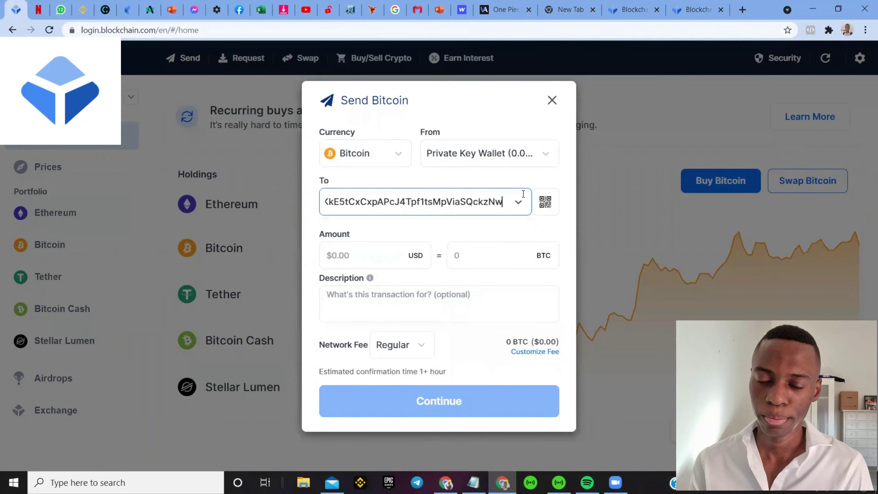
pyautogui.click(478, 277)
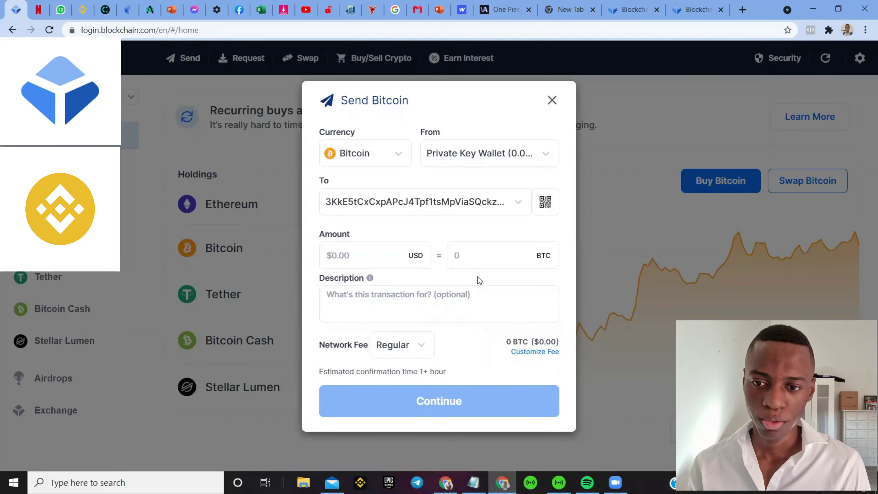
pyautogui.click(394, 254)
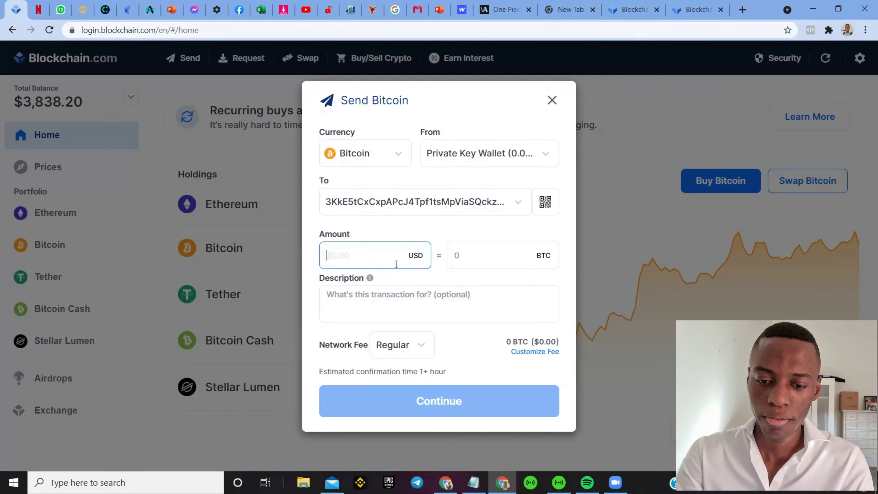
# Step: Enter 500 USD (0.01006605 BTC) as the send amount and bring up the CoinPayments checkout
pyautogui.write('500')
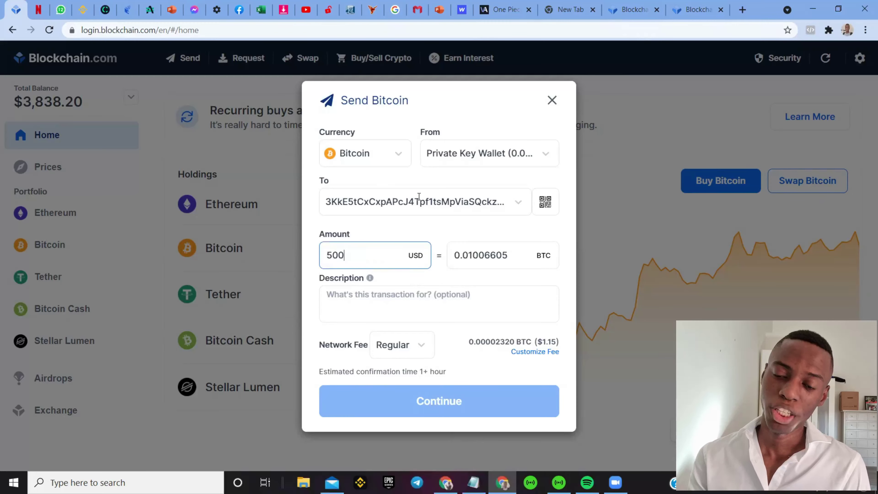
pyautogui.click(134, 12)
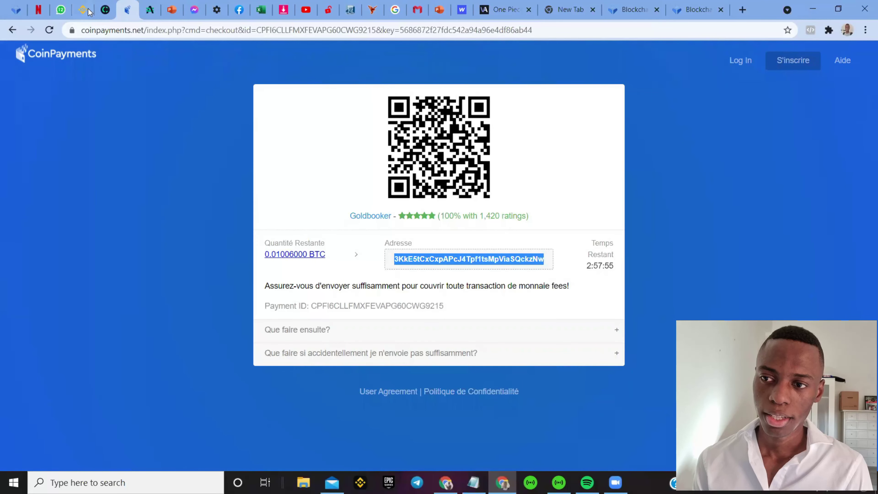
# Step: Compare the checkout's 0.01006000 BTC due with the wallet's send amount, ending in the BTC field
pyautogui.click(127, 9)
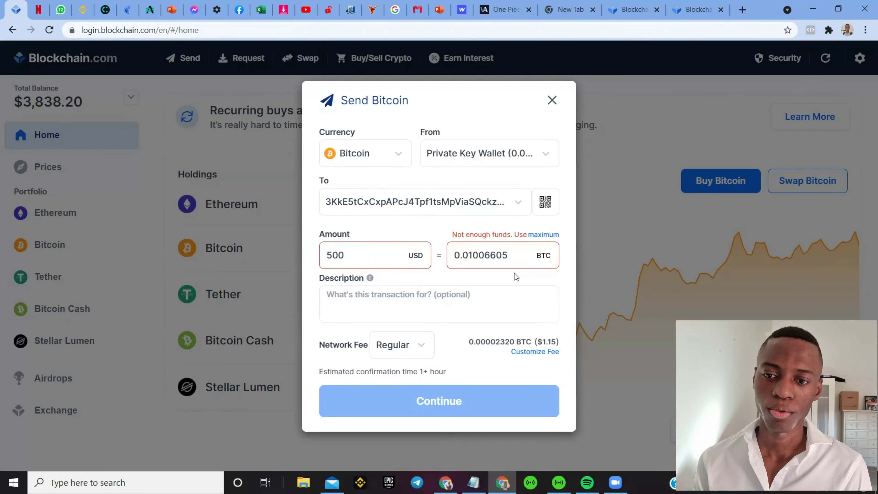
pyautogui.click(125, 12)
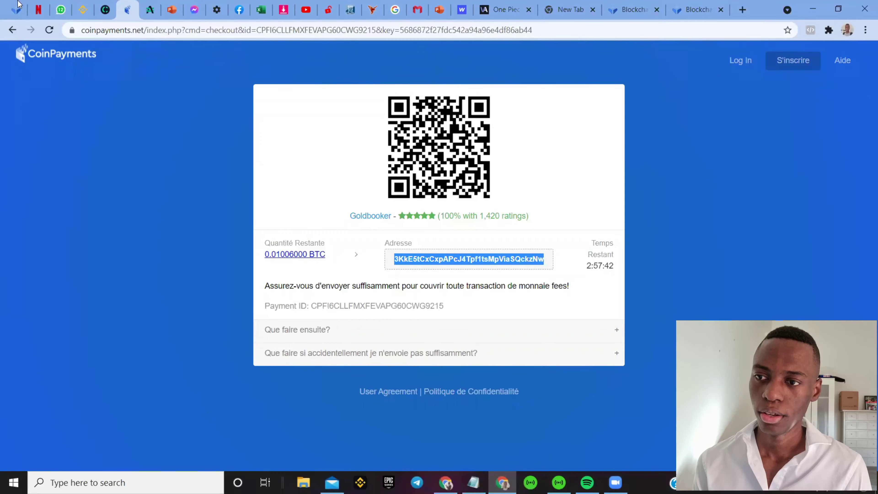
pyautogui.click(16, 9)
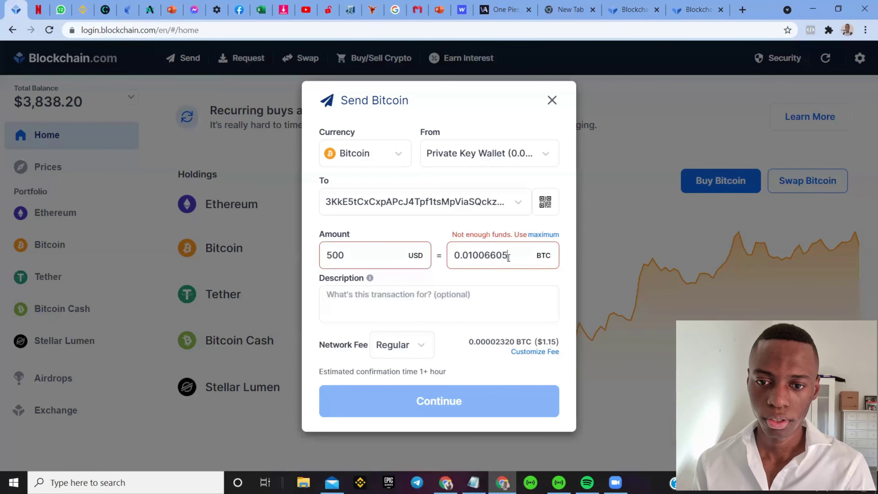
pyautogui.click(508, 258)
pyautogui.press('BackSpace')
pyautogui.press('BackSpace')
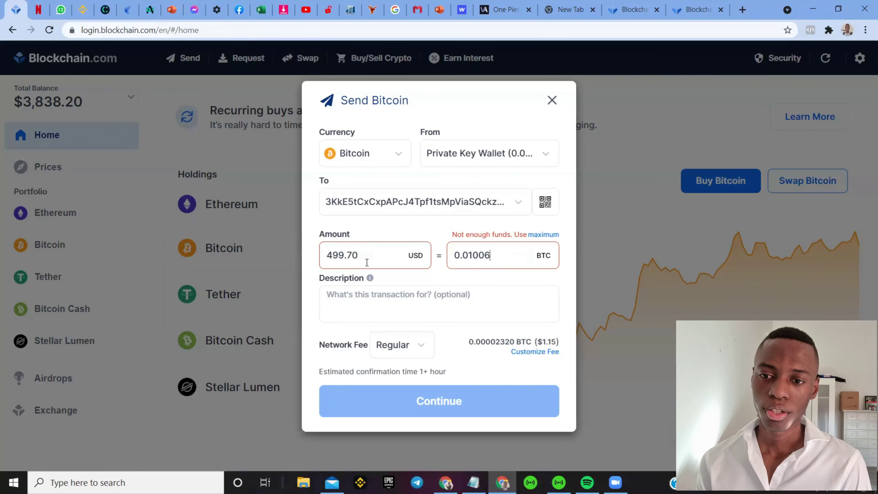
pyautogui.moveTo(367, 262); pyautogui.dragTo(310, 263)
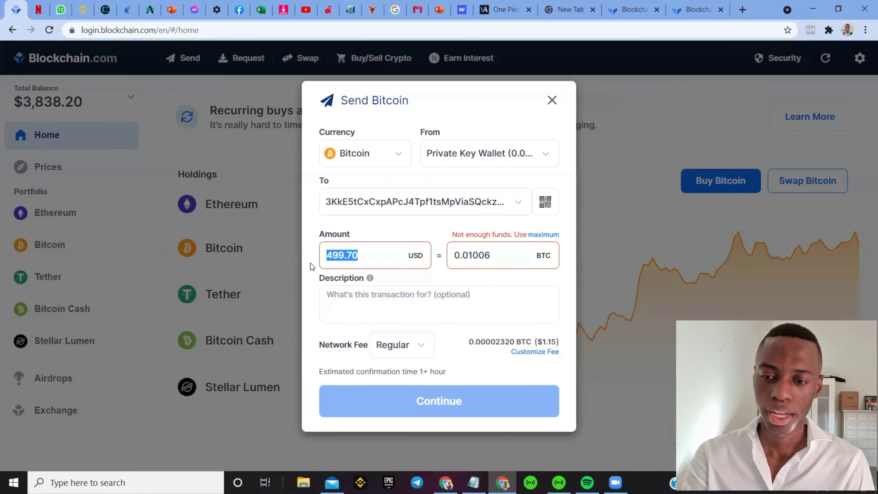
pyautogui.write('5')
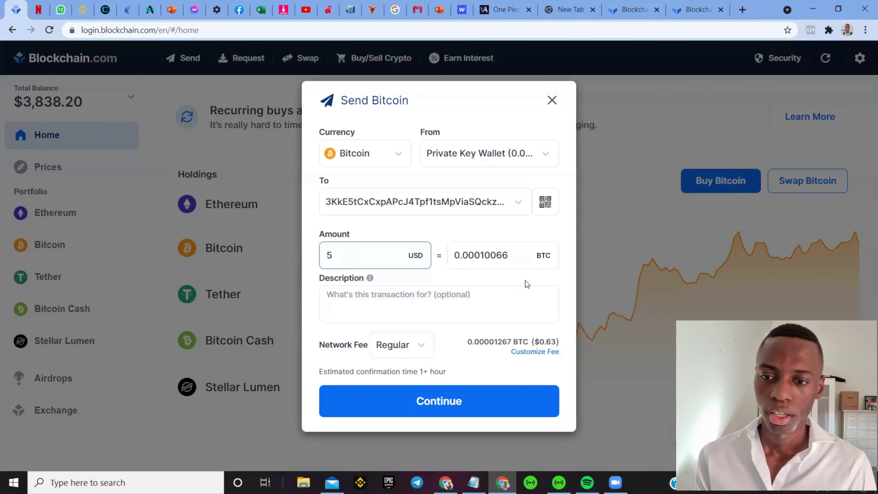
pyautogui.write('00')
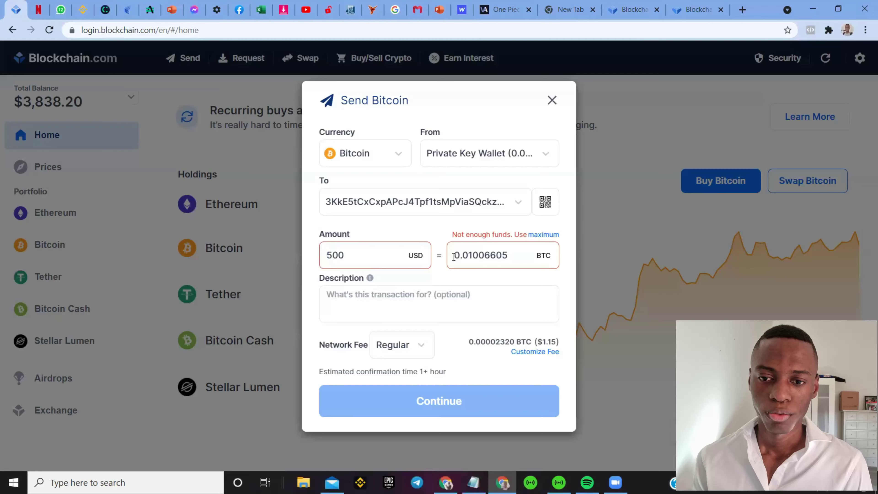
pyautogui.moveTo(454, 256); pyautogui.dragTo(519, 259)
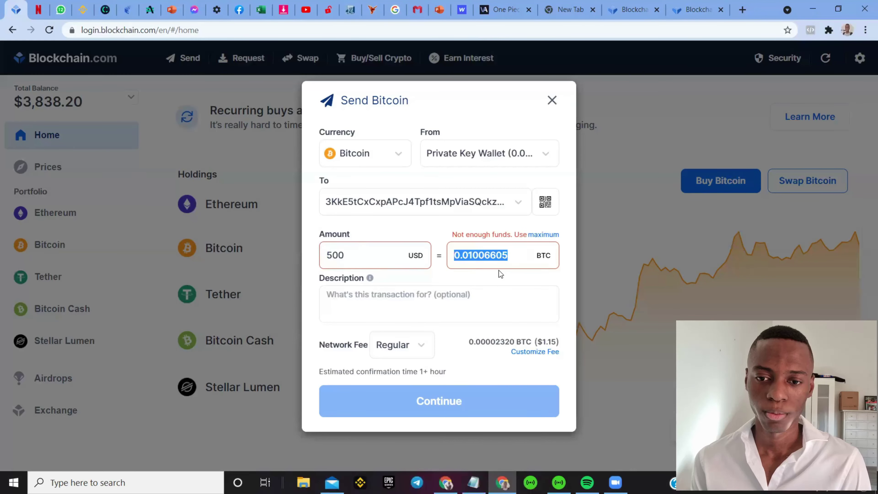
# Step: Copy 0.01006000 BTC from the checkout and paste it into the wallet's BTC amount field
pyautogui.click(125, 11)
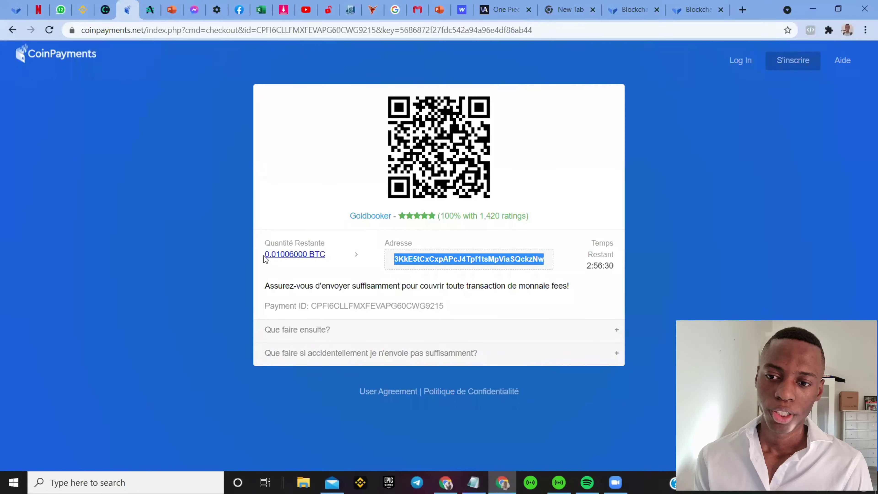
pyautogui.moveTo(265, 259); pyautogui.dragTo(307, 261)
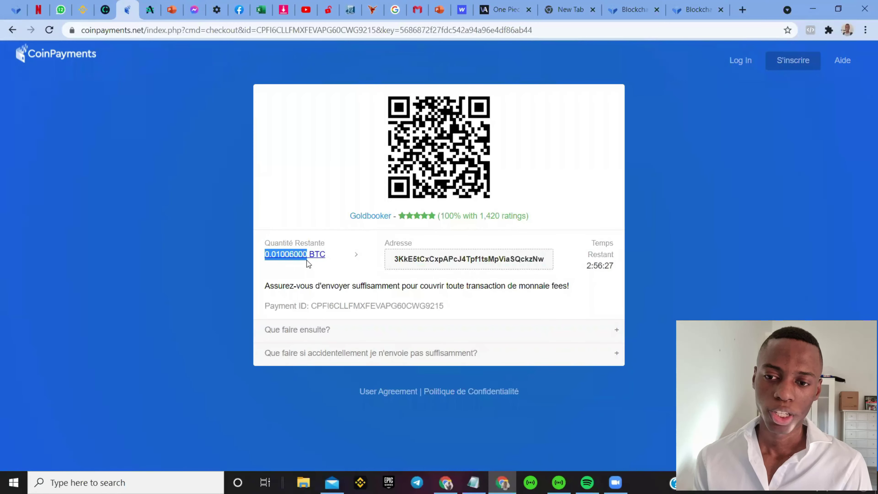
pyautogui.click(266, 264)
pyautogui.moveTo(273, 263); pyautogui.dragTo(281, 191)
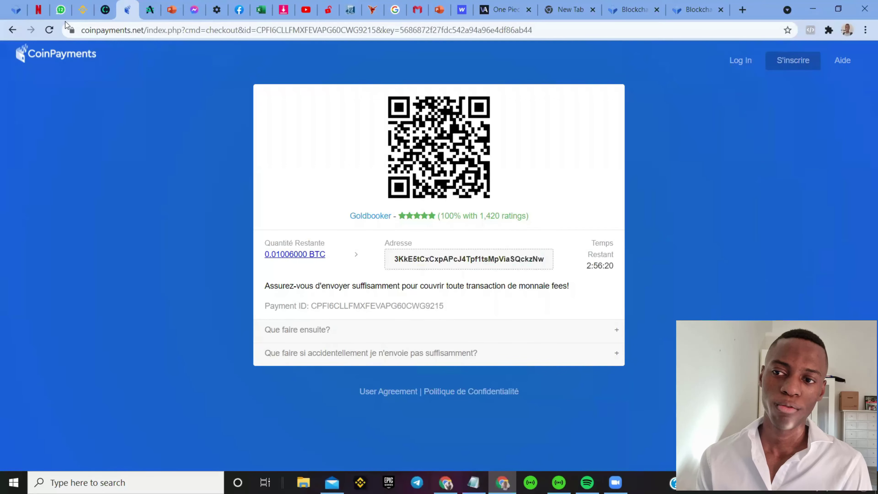
pyautogui.click(10, 6)
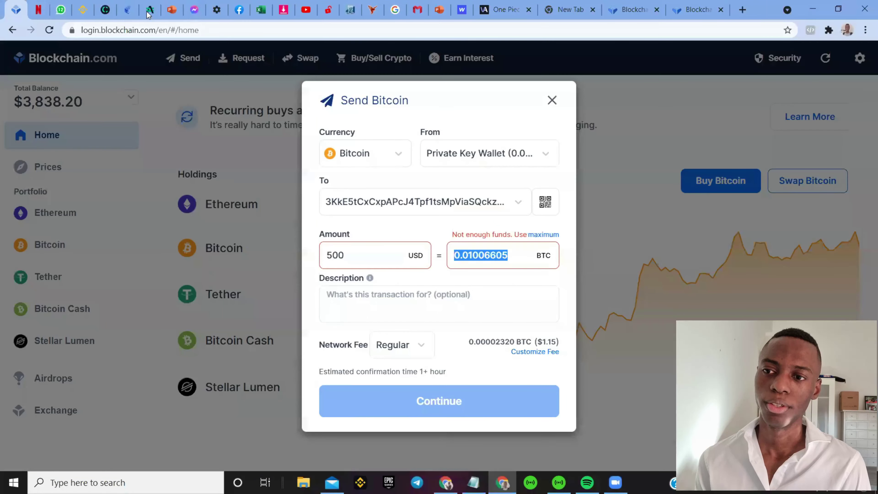
pyautogui.click(128, 10)
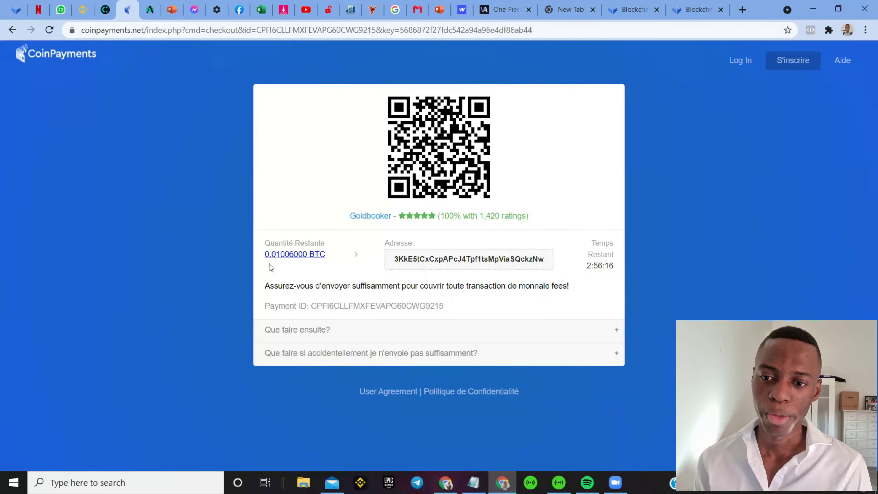
pyautogui.moveTo(265, 257); pyautogui.dragTo(304, 260)
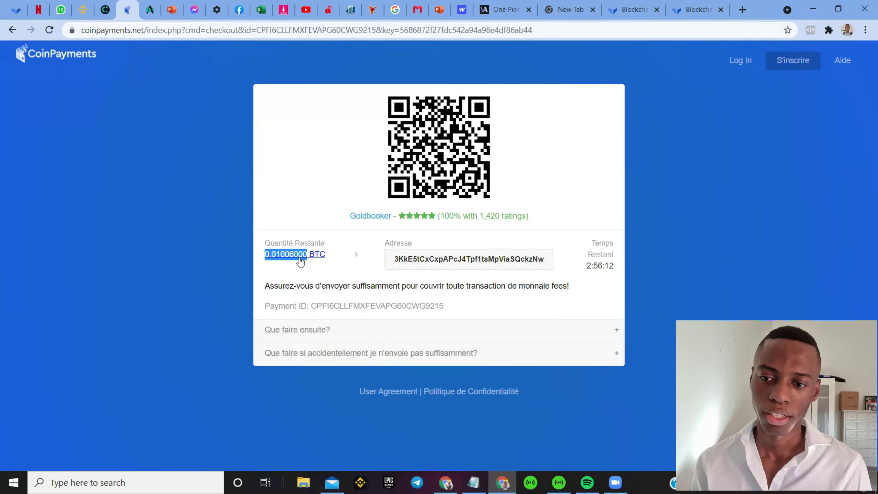
pyautogui.rightClick(299, 258)
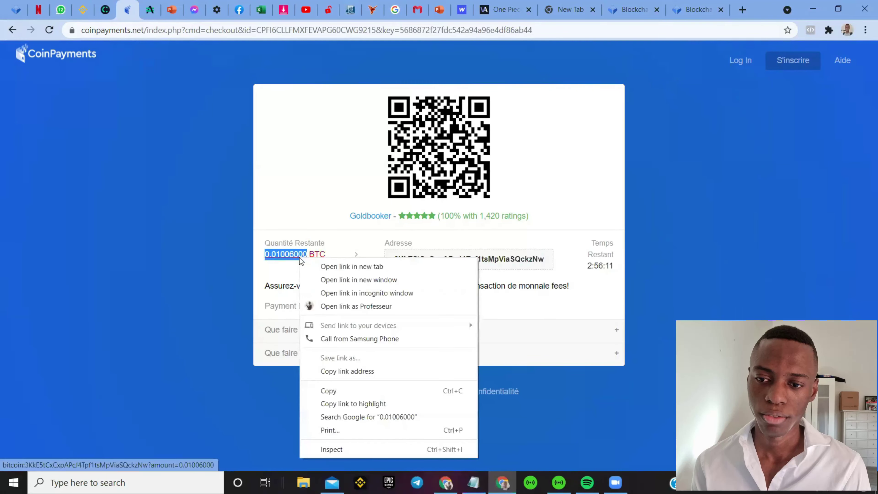
pyautogui.click(343, 392)
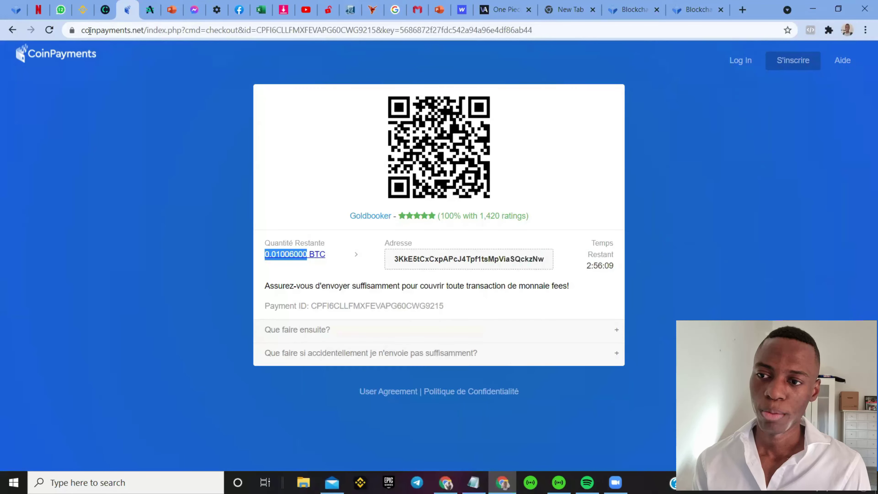
pyautogui.doubleClick(475, 250)
pyautogui.hotkey('ctrl', 'v')
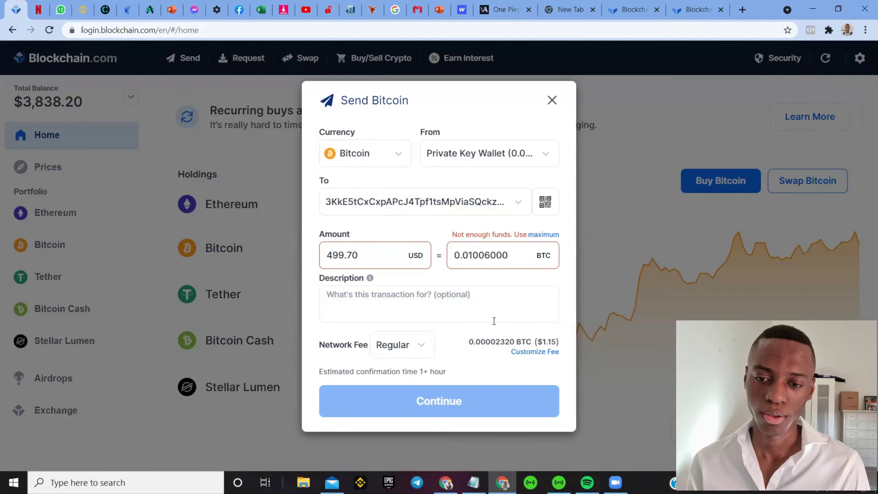
pyautogui.click(422, 348)
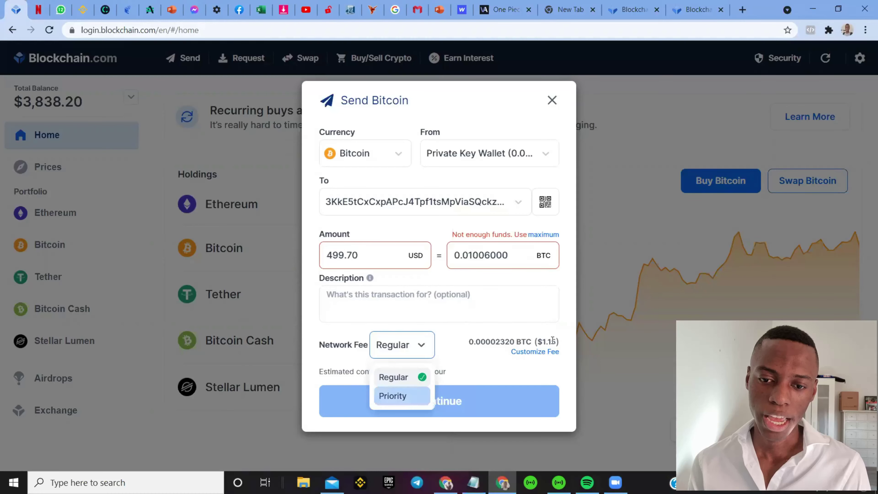
pyautogui.press('Return')
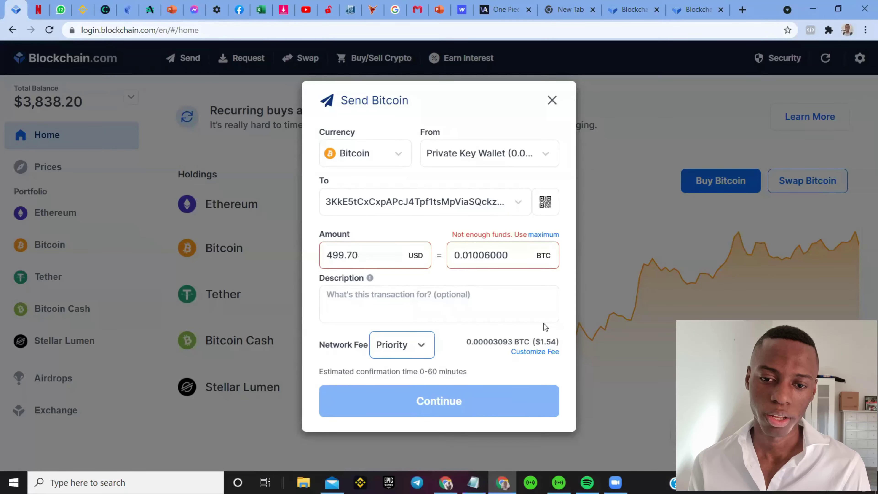
pyautogui.click(421, 348)
pyautogui.click(415, 385)
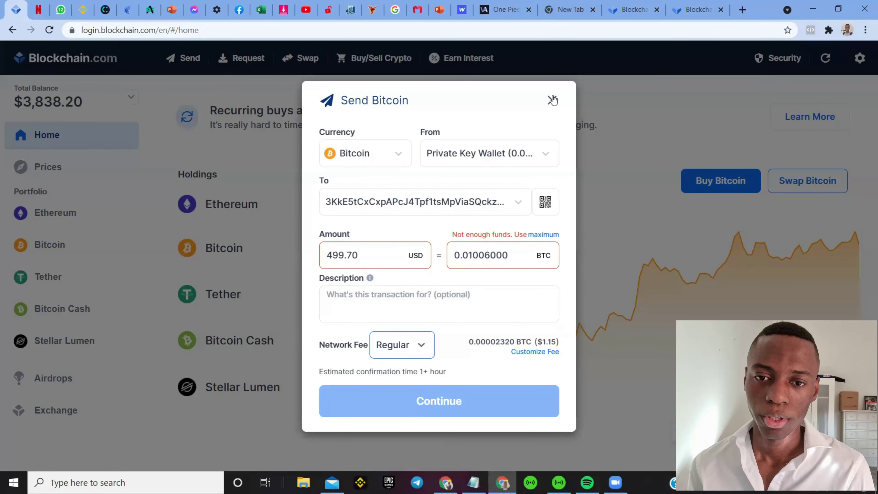
# Step: Show the CoinPayments checkout again, still awaiting 0.01006000 BTC, and clear stray text selections
pyautogui.click(131, 14)
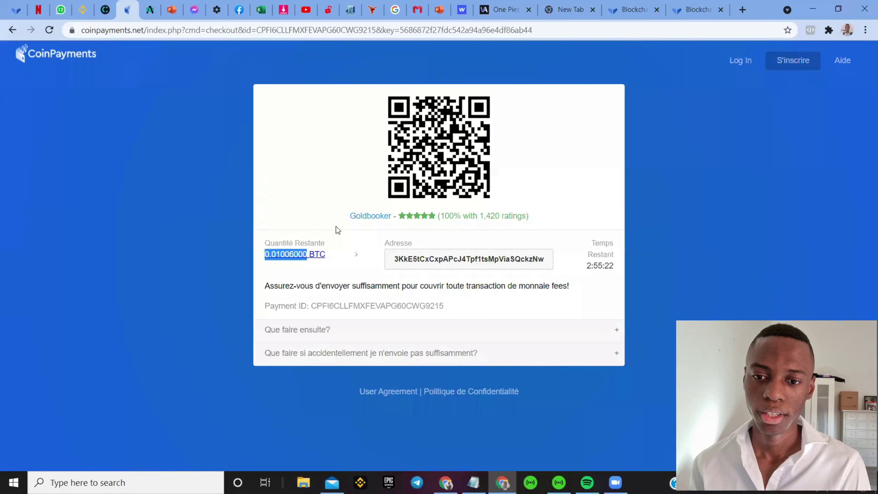
pyautogui.click(337, 258)
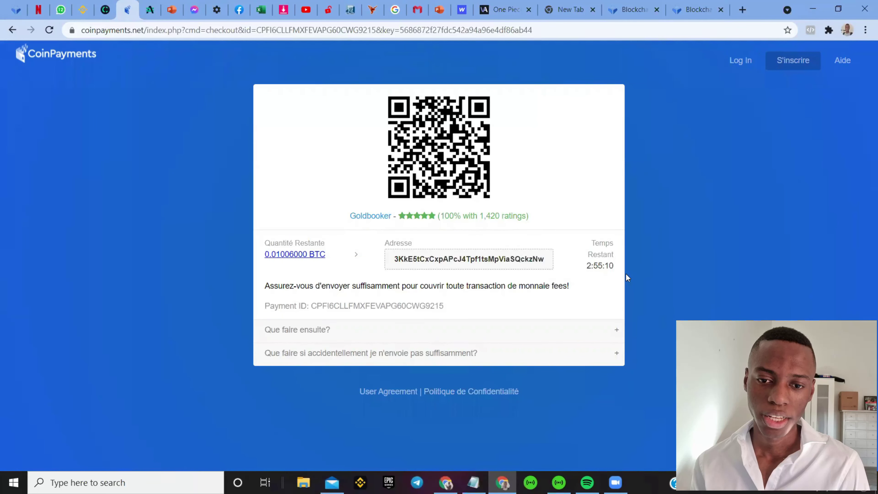
pyautogui.moveTo(592, 269); pyautogui.dragTo(603, 268)
pyautogui.click(579, 296)
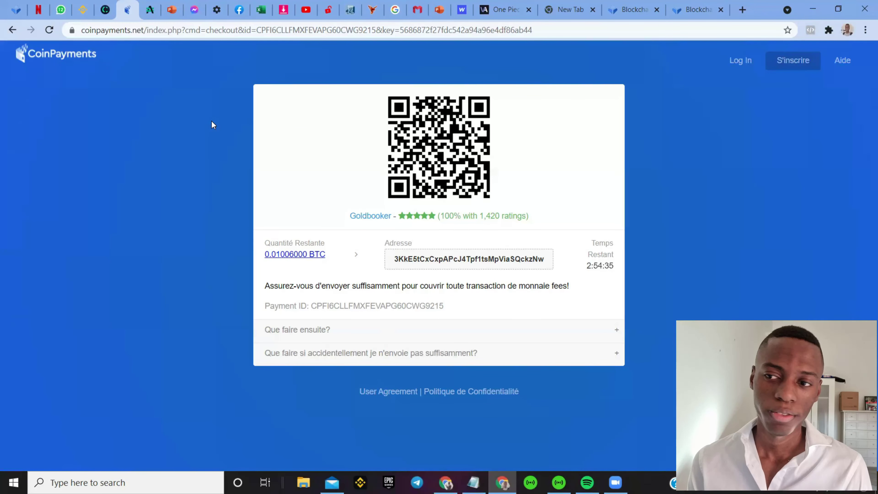
pyautogui.click(271, 255)
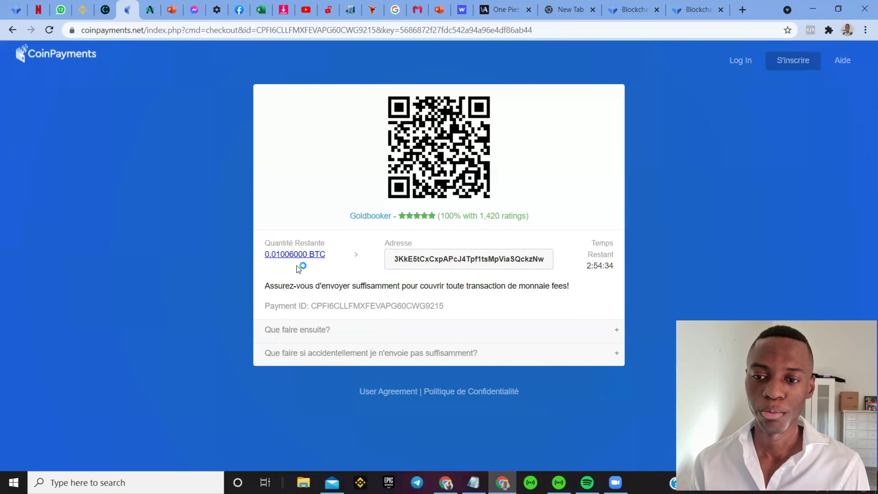